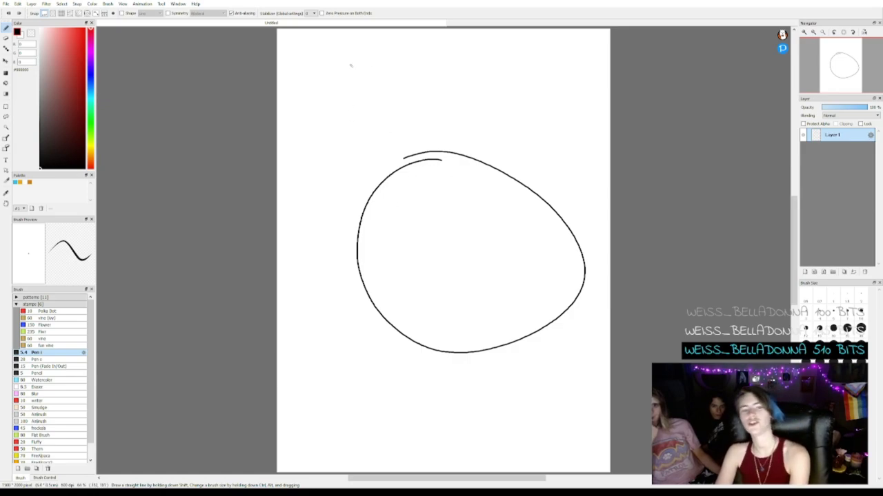
- Handwrite 'shoe' above the oval and draw a curved arrow from it down to the oval
drag(335, 67, 349, 105)
mouse_move(370, 57)
mouse_down()
mouse_move(388, 110)
mouse_move(440, 83)
mouse_up()
drag(462, 89, 515, 112)
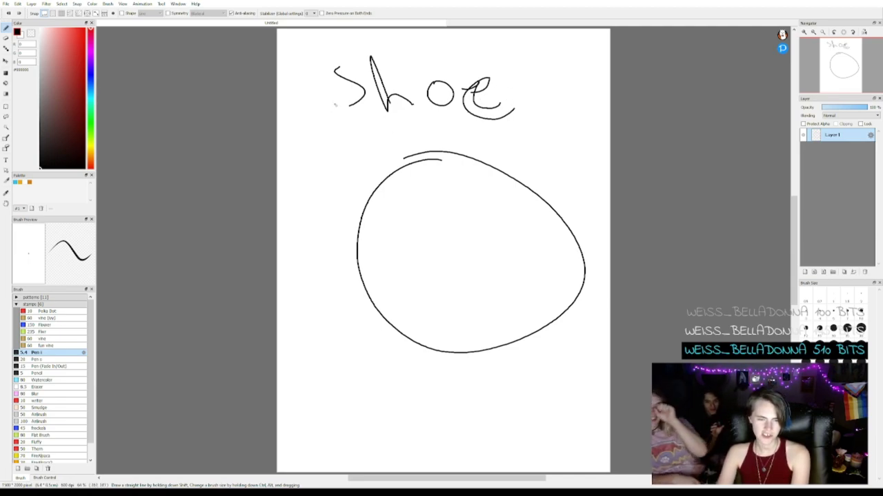
mouse_move(331, 98)
mouse_down()
mouse_move(285, 149)
mouse_move(348, 200)
mouse_move(304, 214)
mouse_move(345, 211)
mouse_move(337, 156)
mouse_move(353, 198)
mouse_move(308, 218)
mouse_move(342, 208)
mouse_up()
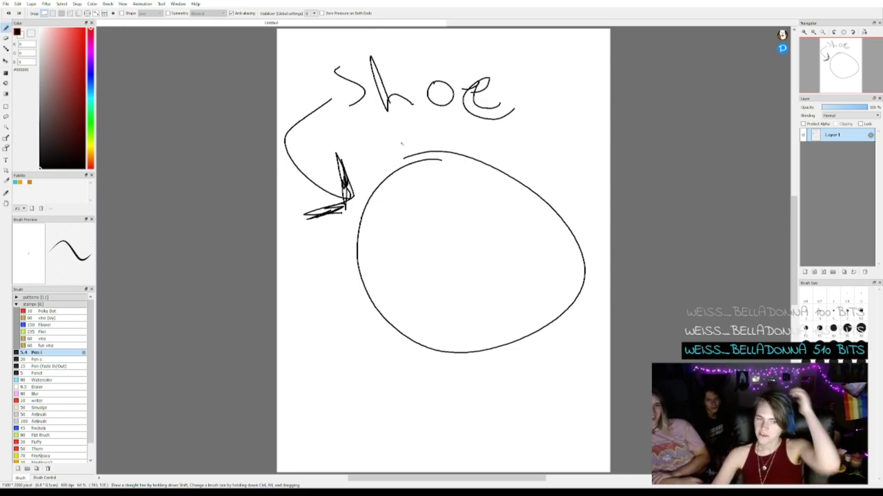
- Draw the big looping shoe outline around the circle, with a lace loop at top-left
mouse_move(400, 143)
mouse_down()
mouse_move(369, 165)
mouse_move(342, 259)
mouse_move(400, 380)
mouse_move(545, 384)
mouse_move(620, 298)
mouse_up()
mouse_move(587, 172)
mouse_down()
mouse_move(441, 135)
mouse_move(314, 196)
mouse_up()
drag(394, 141, 298, 233)
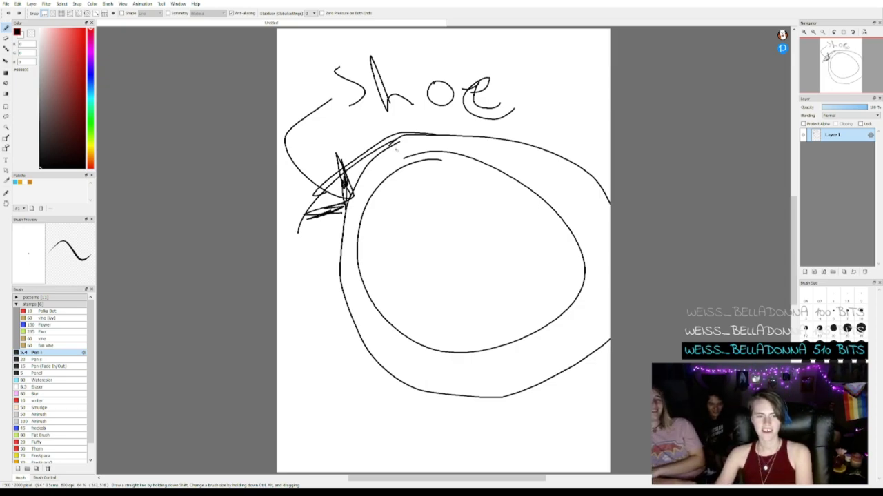
drag(390, 147, 347, 149)
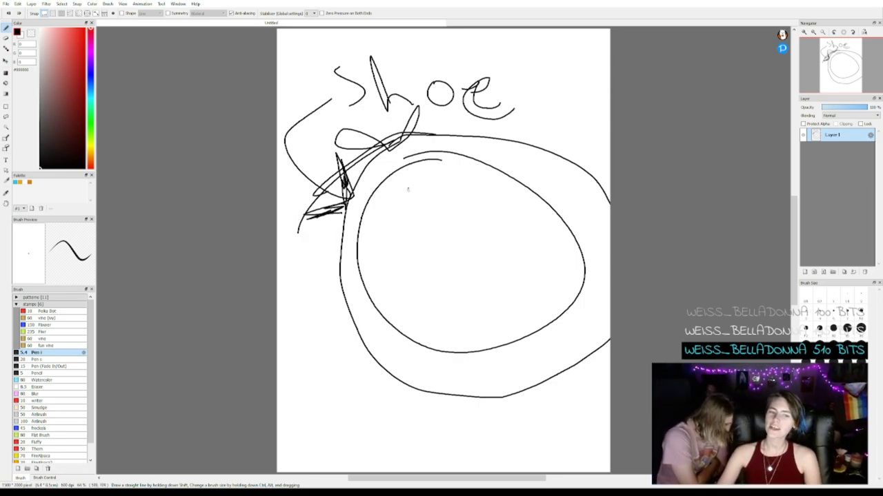
- Sketch a lower-left stroke and small dashes along the circle's edge
drag(371, 298, 335, 324)
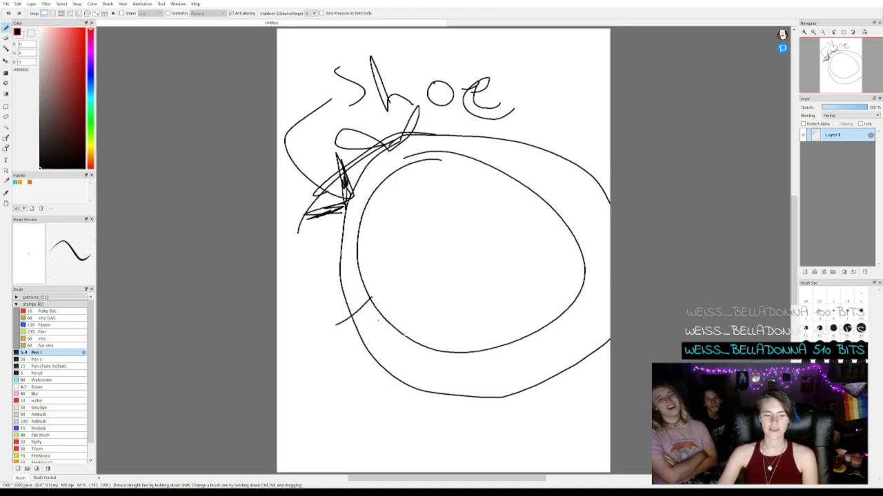
drag(512, 353, 563, 323)
drag(583, 298, 587, 291)
drag(586, 253, 590, 269)
drag(560, 196, 571, 211)
drag(459, 153, 484, 159)
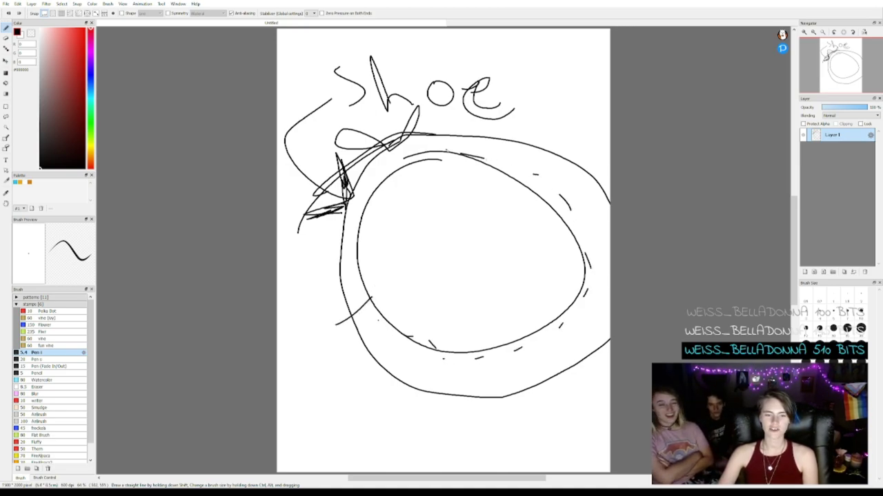
- Add short strokes near the circle's top and the lace bow, then swap to white
mouse_move(364, 164)
mouse_down()
mouse_move(420, 158)
mouse_move(435, 136)
mouse_up()
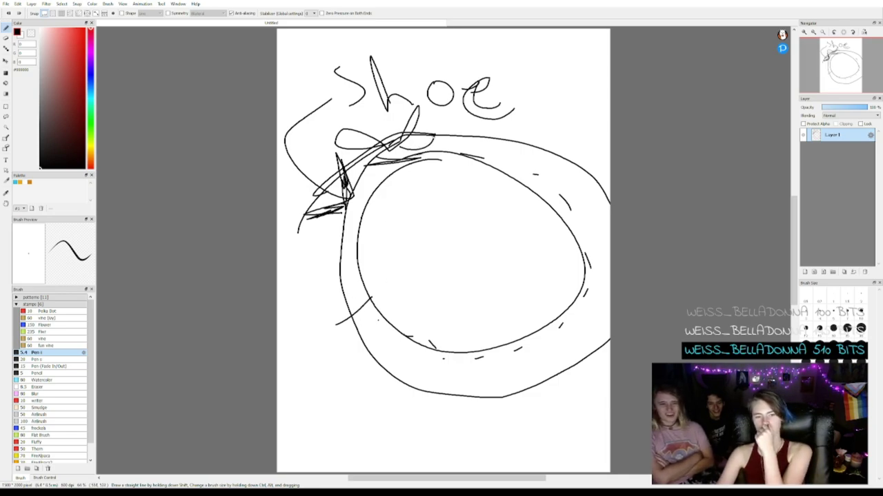
mouse_move(384, 115)
mouse_down()
mouse_move(429, 140)
mouse_move(451, 117)
mouse_move(407, 142)
mouse_up()
drag(483, 162, 490, 168)
drag(523, 176, 532, 184)
key(x)
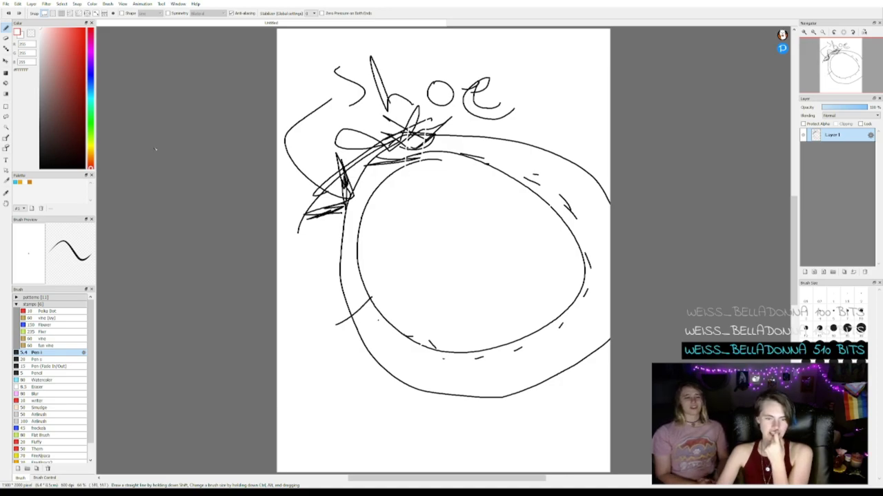
- Pick black (#000000) as the foreground colour in the Color panel
click(56, 39)
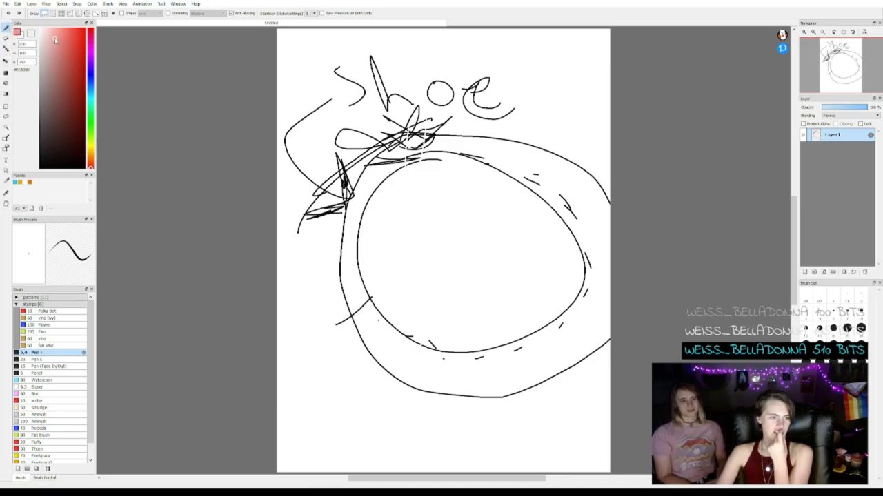
drag(55, 39, 41, 167)
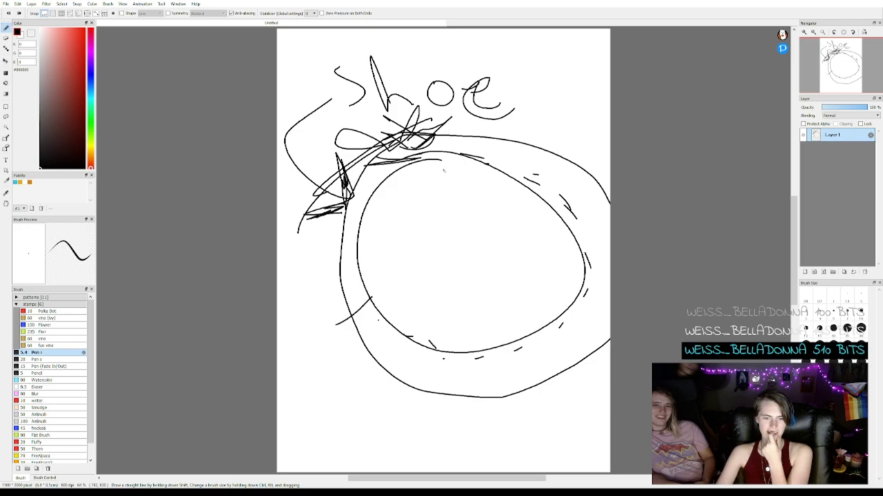
- Sketch an inner oval stroke and a short mark beneath the central peach
mouse_move(446, 175)
mouse_down()
mouse_move(523, 314)
mouse_move(542, 238)
mouse_move(461, 179)
mouse_up()
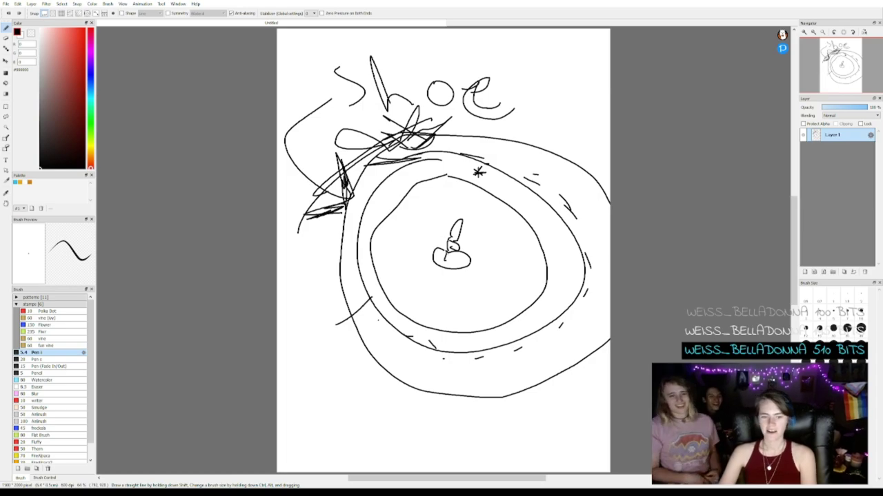
drag(450, 275, 466, 269)
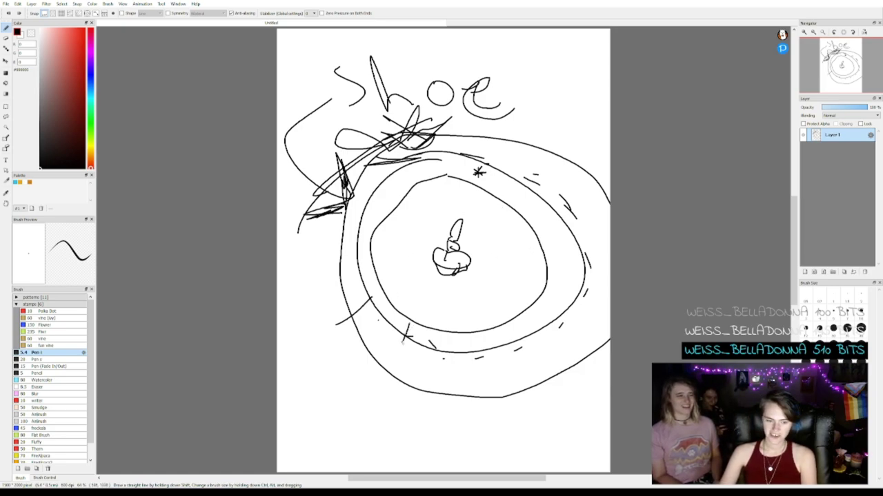
- Draw pointer lines from ring and peach and handwrite 'ring' and 'peach' at the bottom
drag(406, 330, 345, 389)
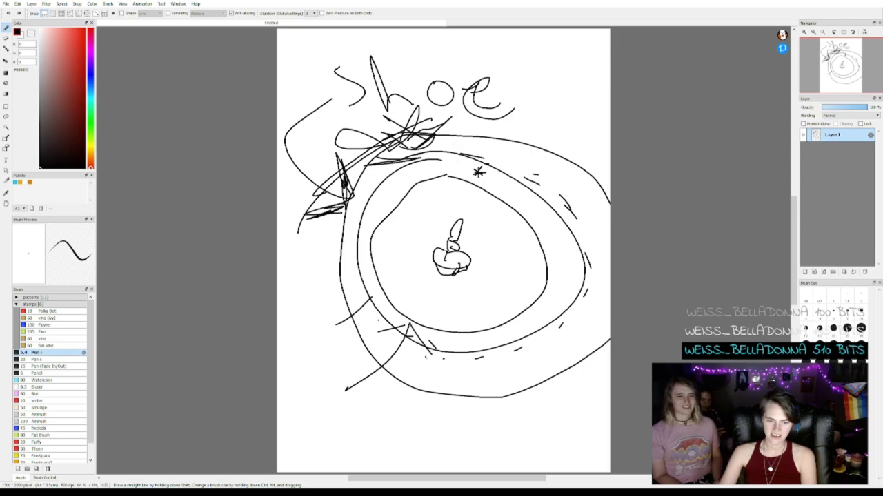
mouse_move(291, 409)
mouse_down()
mouse_move(296, 426)
mouse_move(312, 422)
mouse_move(333, 447)
mouse_up()
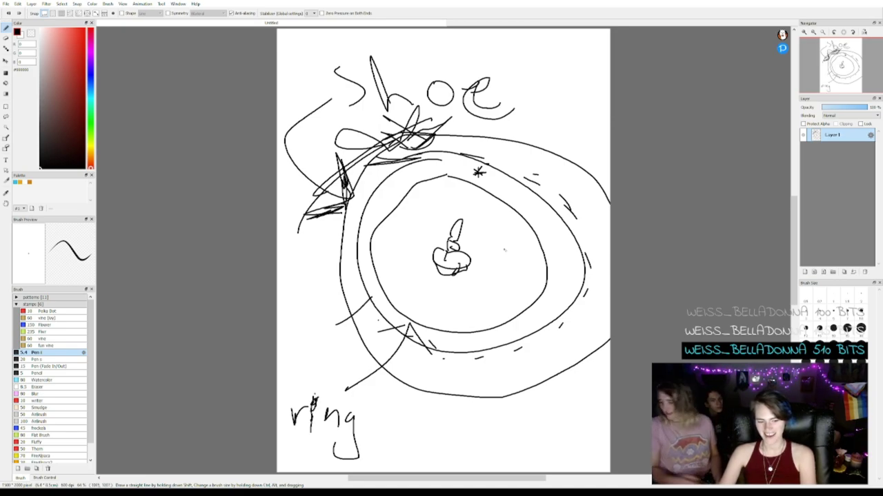
drag(458, 262, 521, 424)
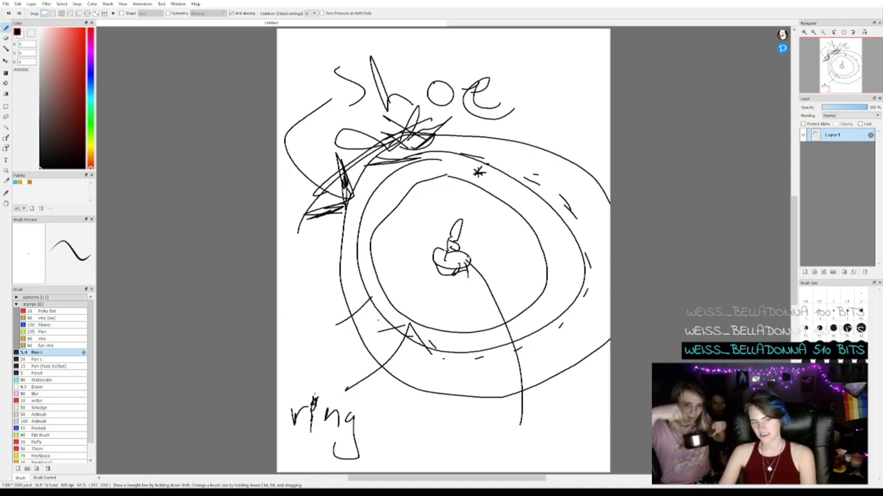
drag(467, 258, 499, 254)
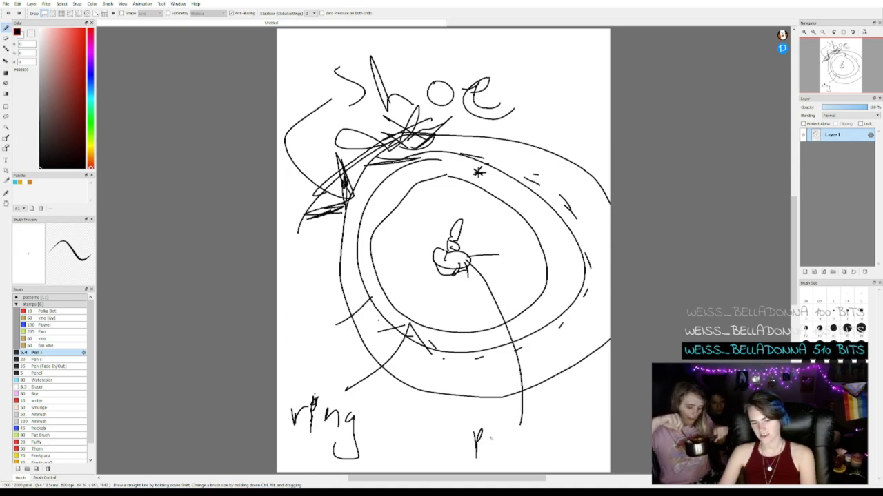
mouse_move(522, 427)
mouse_down()
mouse_move(511, 442)
mouse_move(579, 452)
mouse_up()
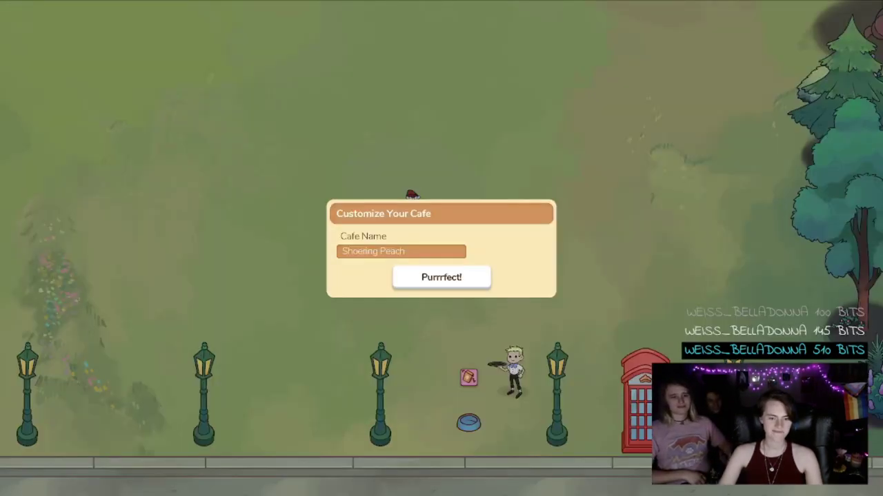
- Select 'Shoering Peach' in the Cafe Name field and delete it
drag(407, 252, 331, 253)
key(BackSpace)
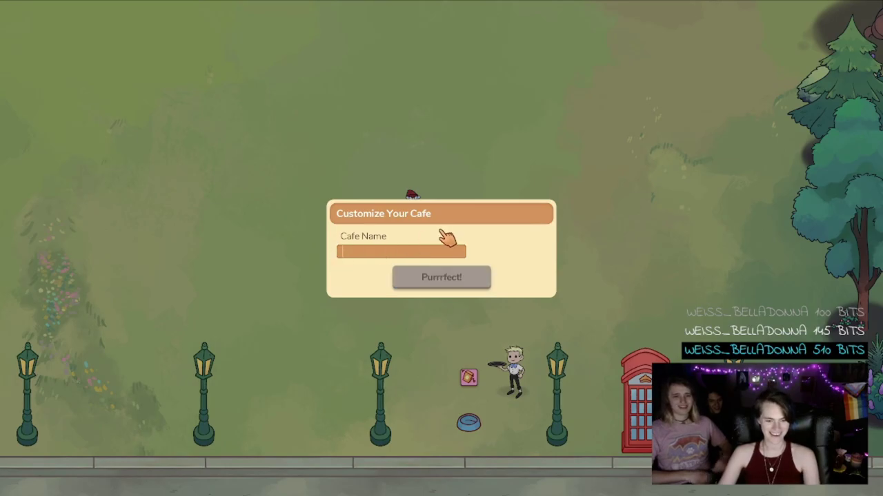